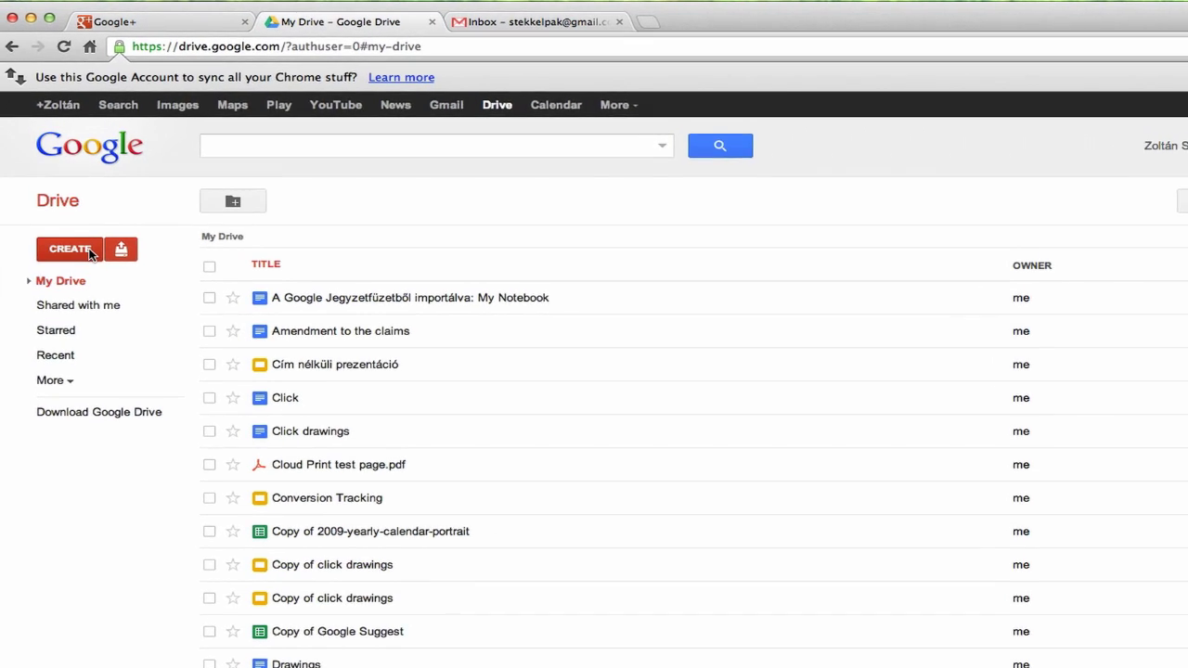
Step: Create a new blank Google Doc from the Drive CREATE menu
left_click(82, 241)
left_click(111, 306)
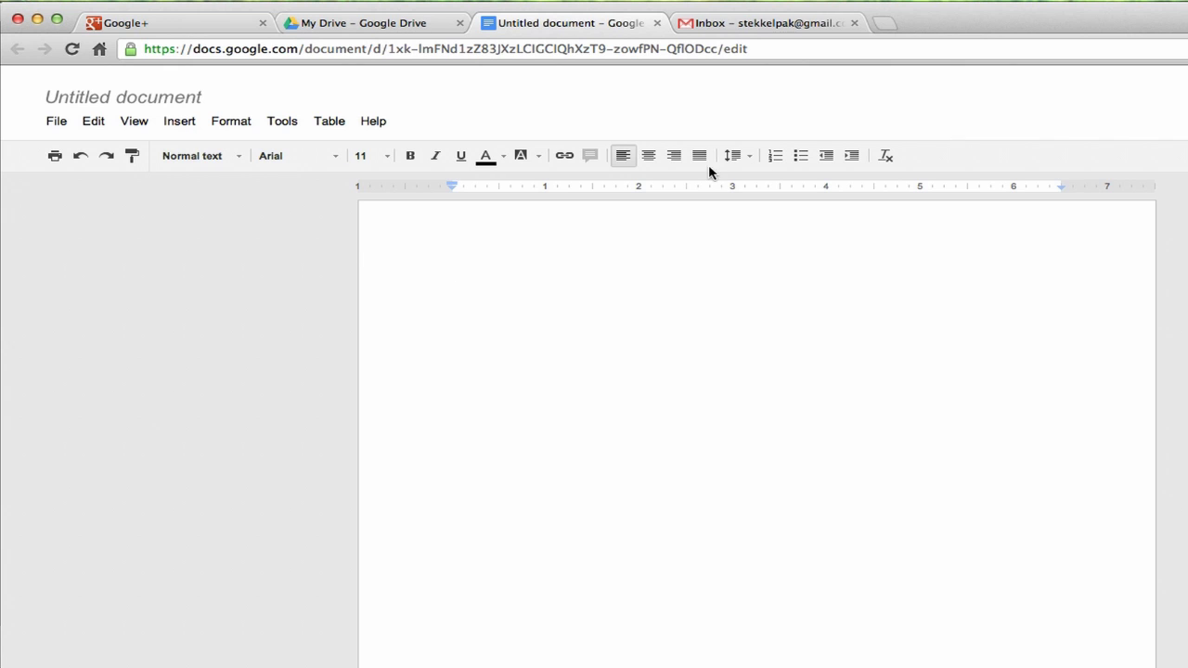
Step: Set the document language to Russian under File > Language
left_click(57, 123)
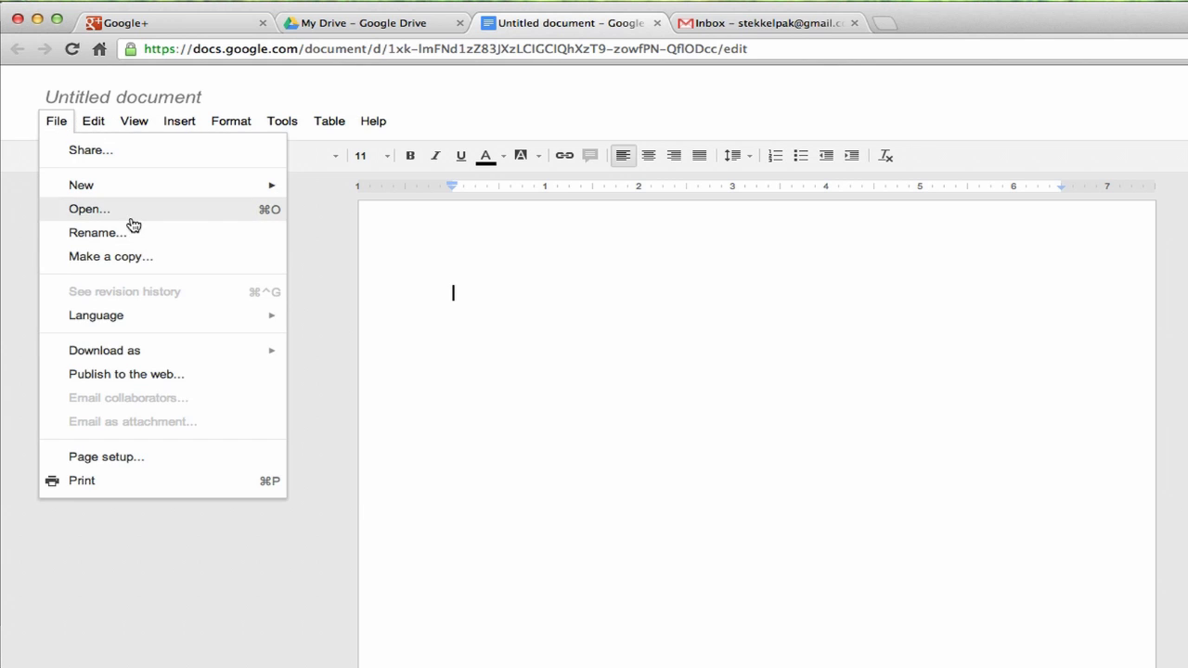
mouse_move(95, 315)
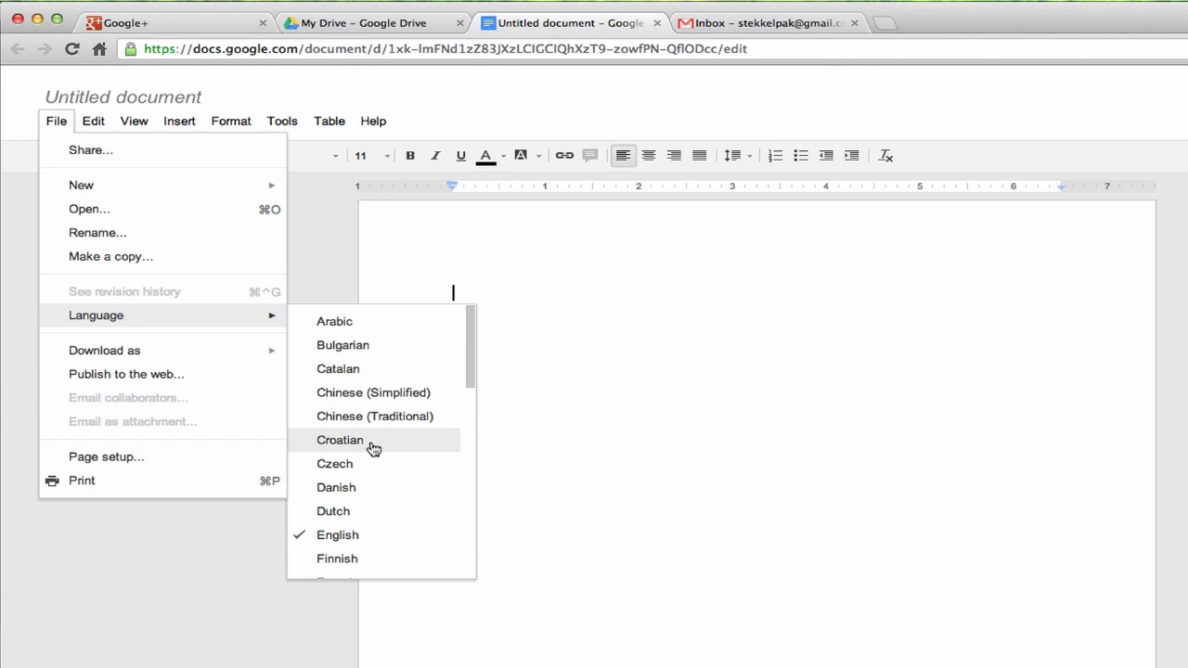
scroll(372, 448, "down", 2)
scroll(373, 443, "down", 4)
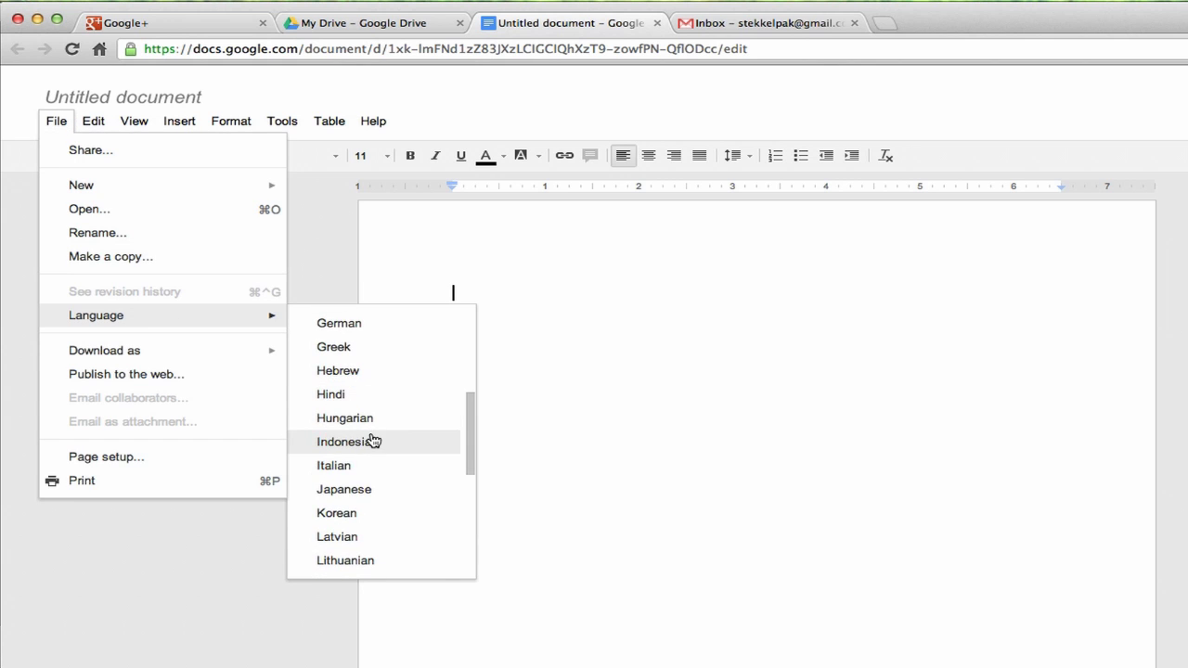
scroll(372, 443, "down", 3)
scroll(374, 440, "down", 1)
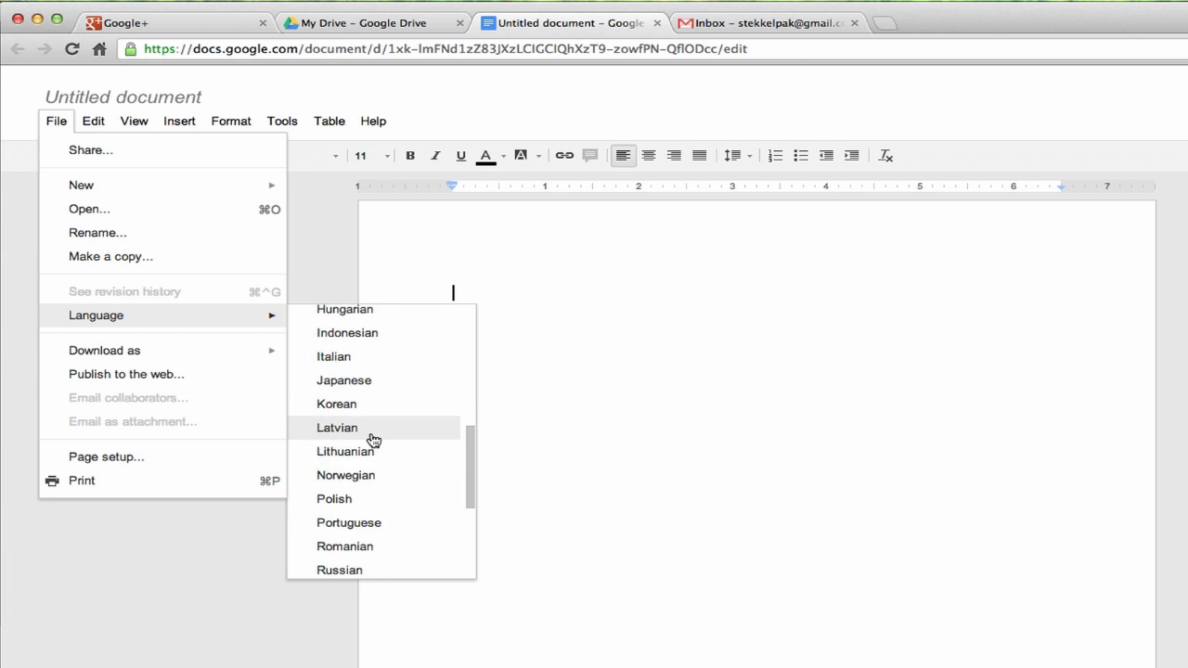
left_click(343, 571)
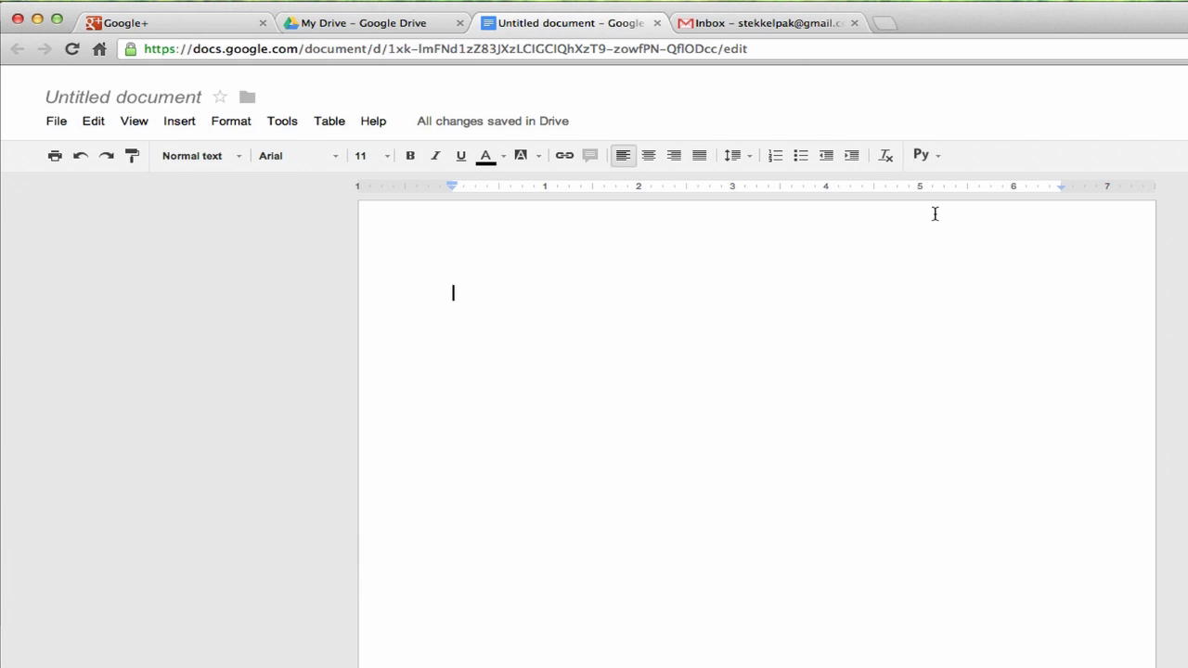
Step: Enable Russian transliteration and insert привет from the 'priviet' suggestions
left_click(922, 158)
type("priviet")
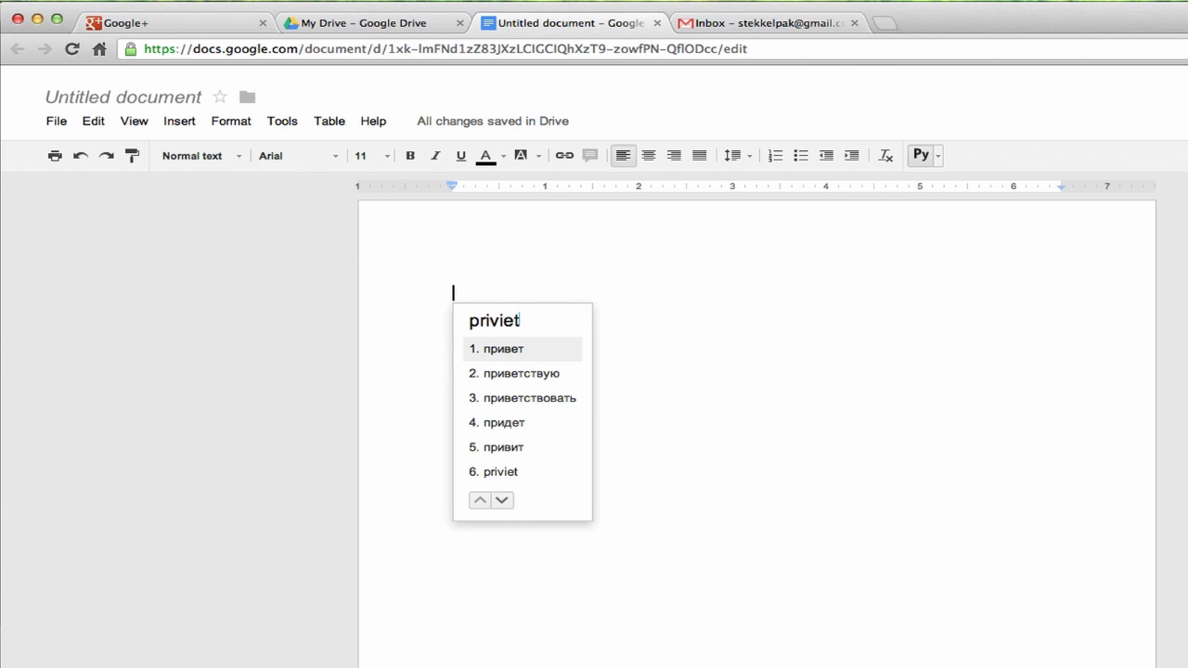
left_click(502, 359)
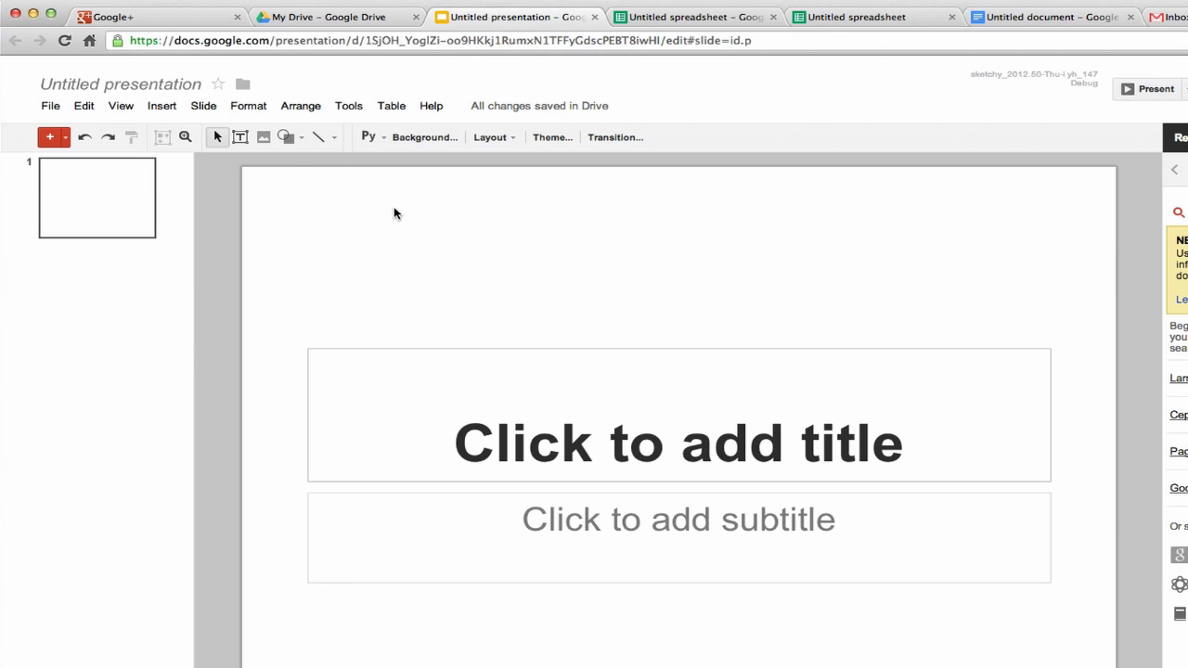
Step: Enter привет in the slide title using Russian transliteration input
left_click(601, 441)
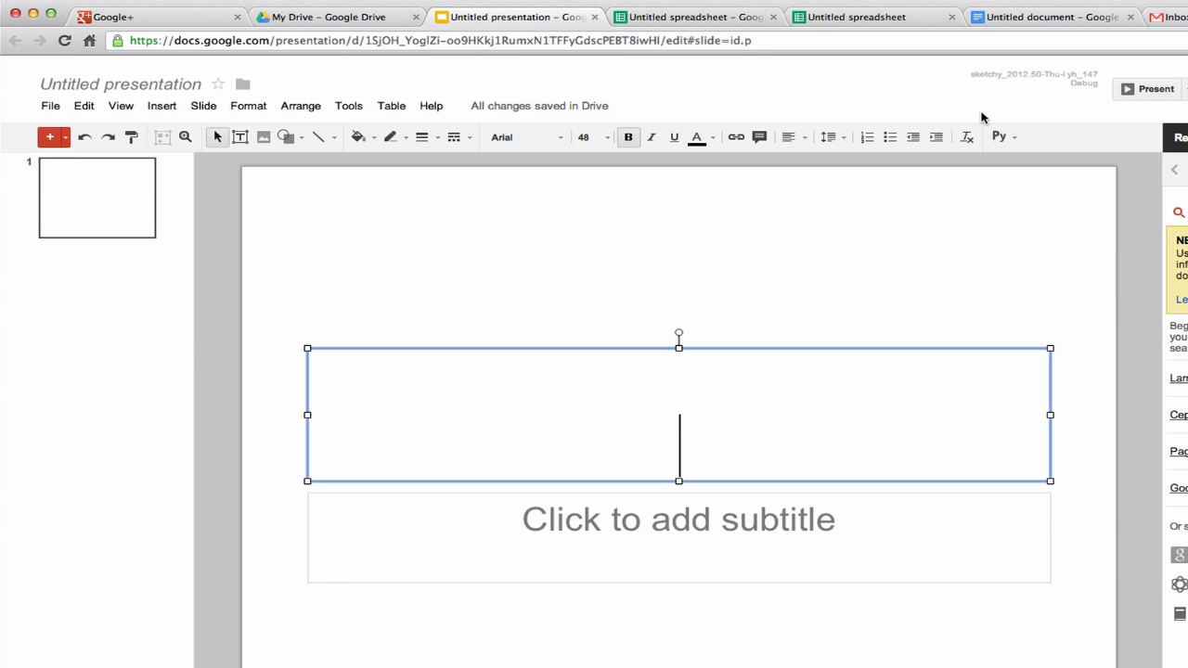
left_click(996, 137)
type("p")
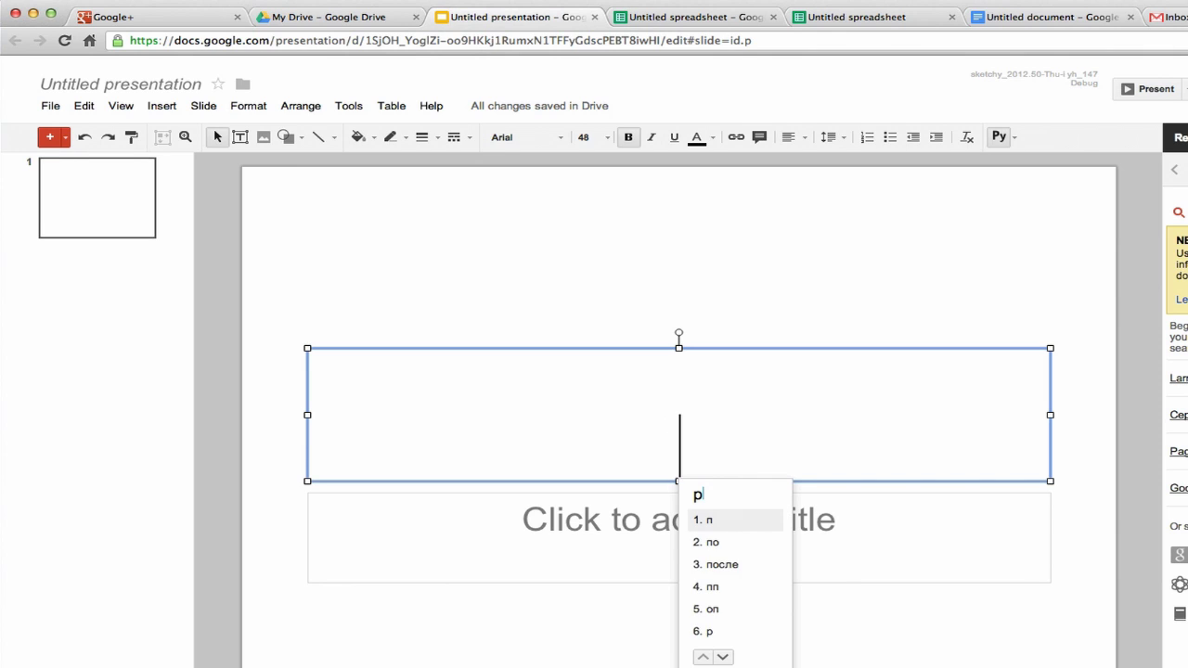
type("riviet")
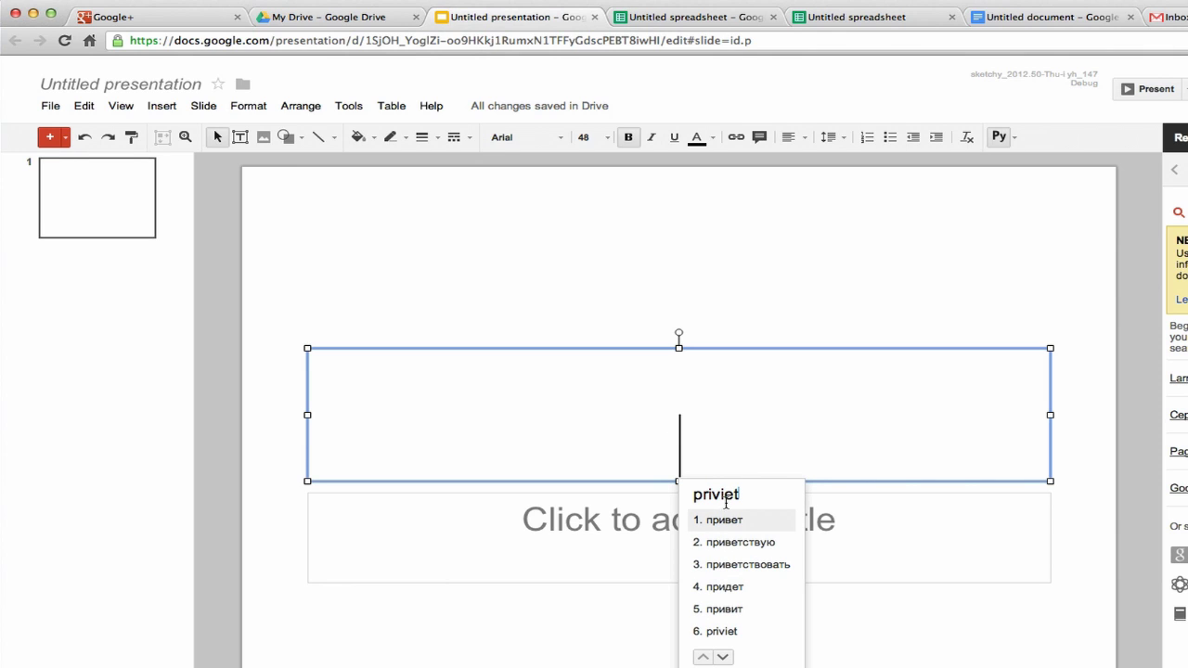
left_click(729, 522)
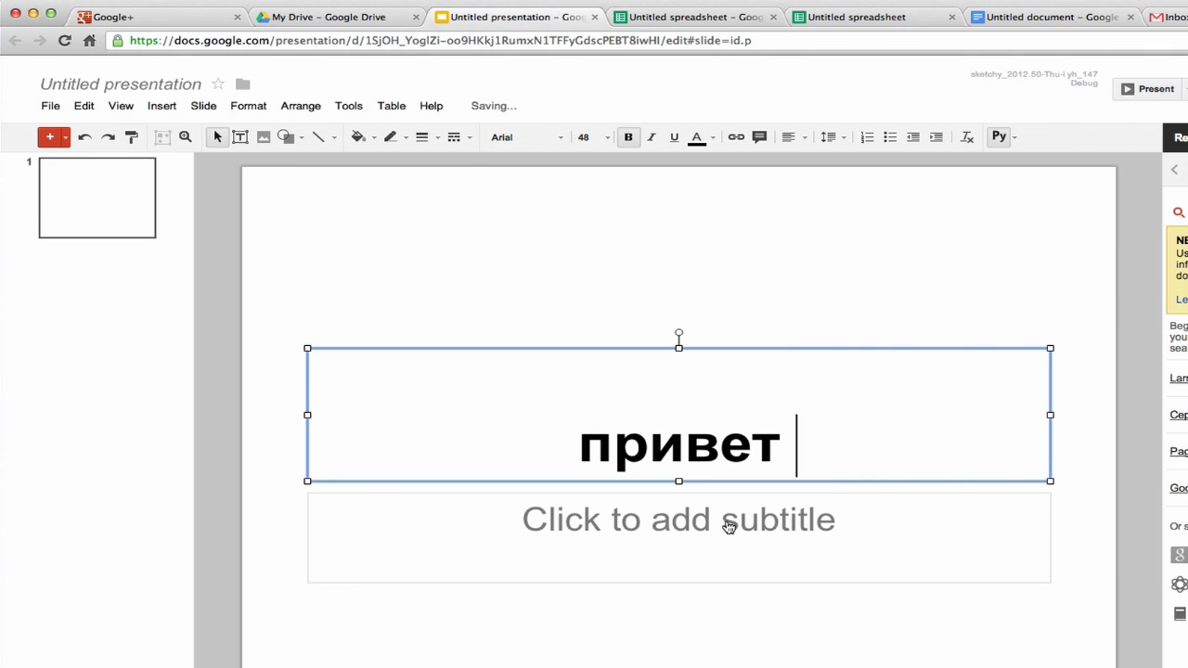